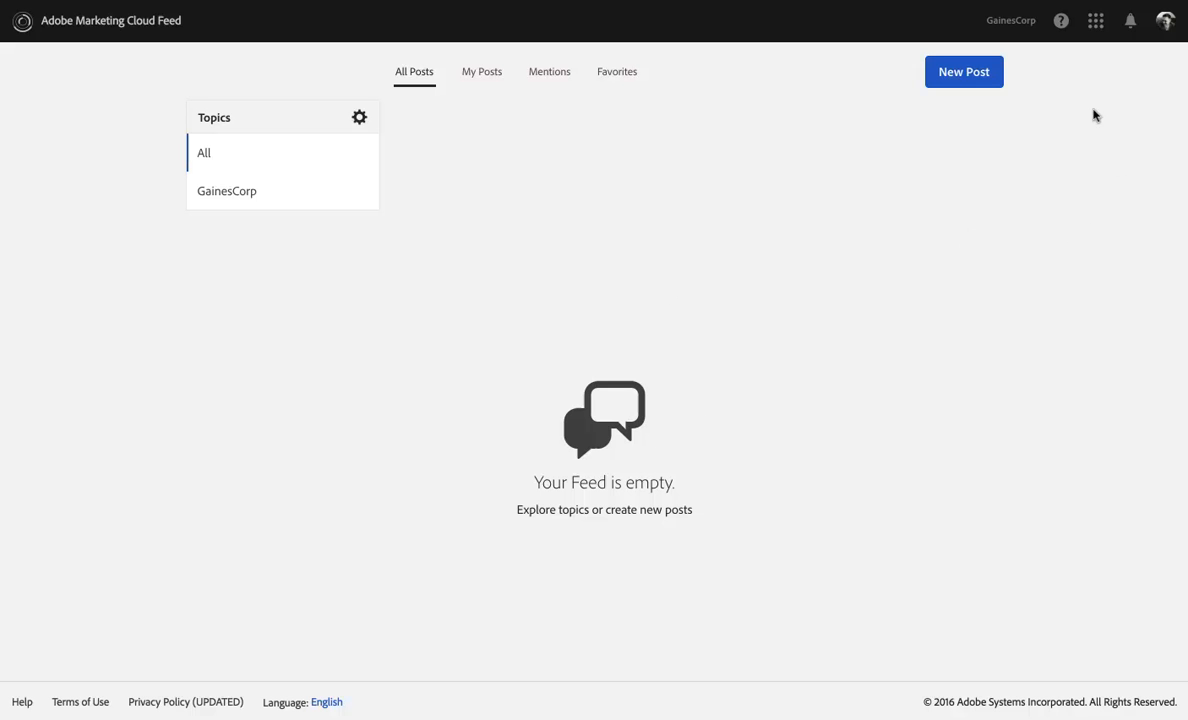
# Step: Switch to Adobe Analytics and start the implementation setup from its welcome screen
pyautogui.click(1100, 32)
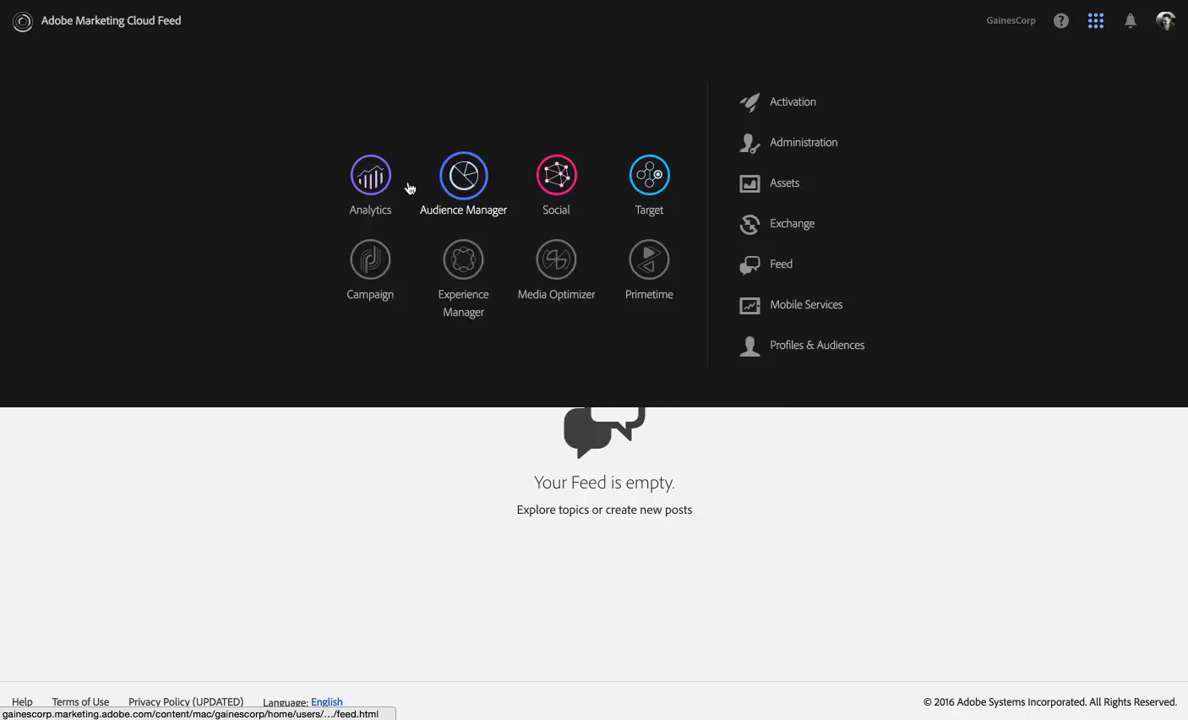
pyautogui.click(345, 170)
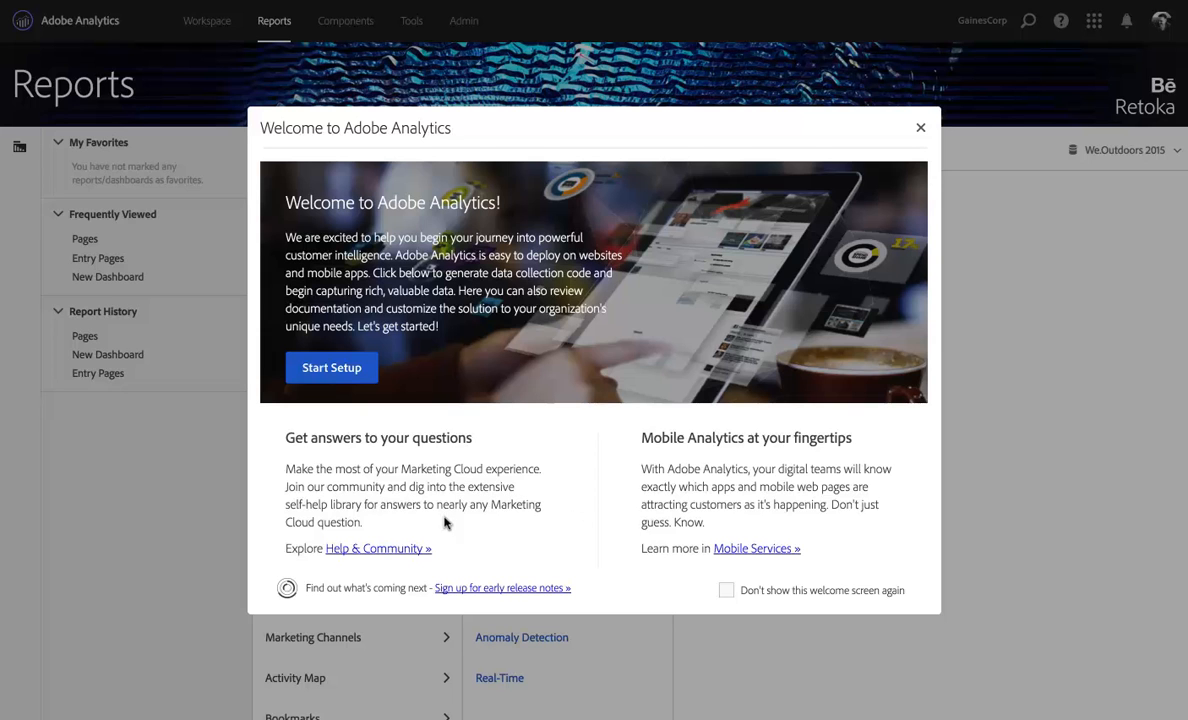
pyautogui.click(339, 376)
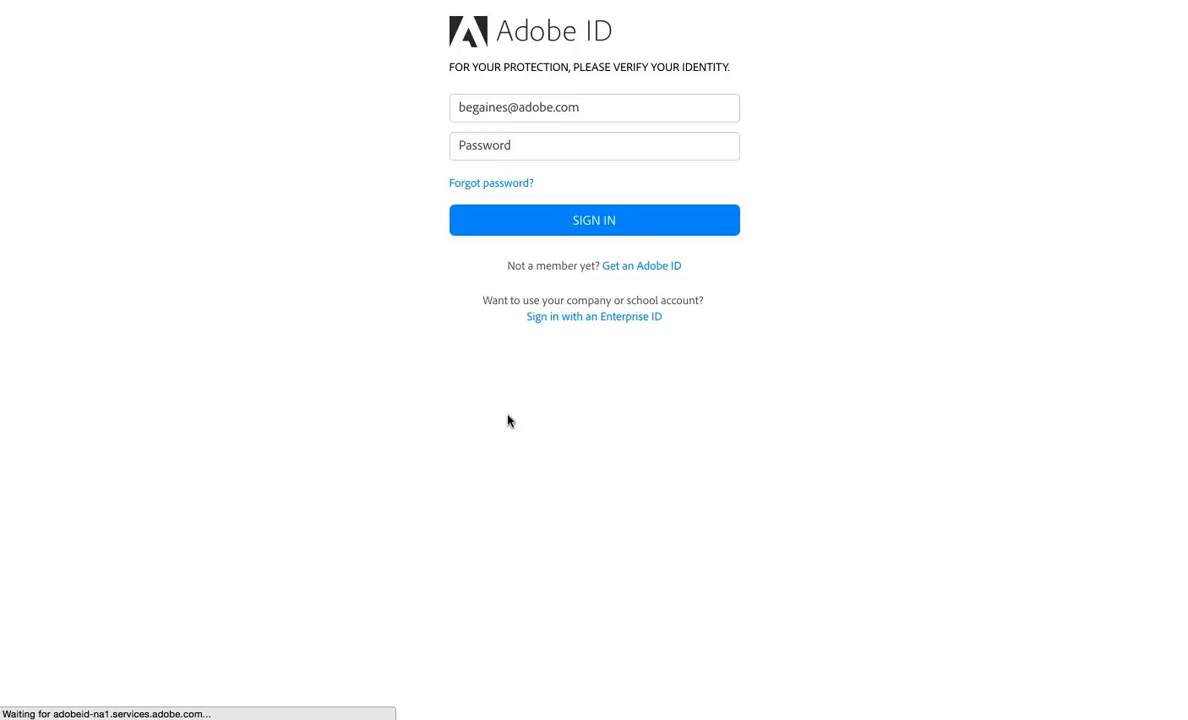
# Step: Verify the identity by entering the Adobe ID account password and signing in
pyautogui.click(610, 127)
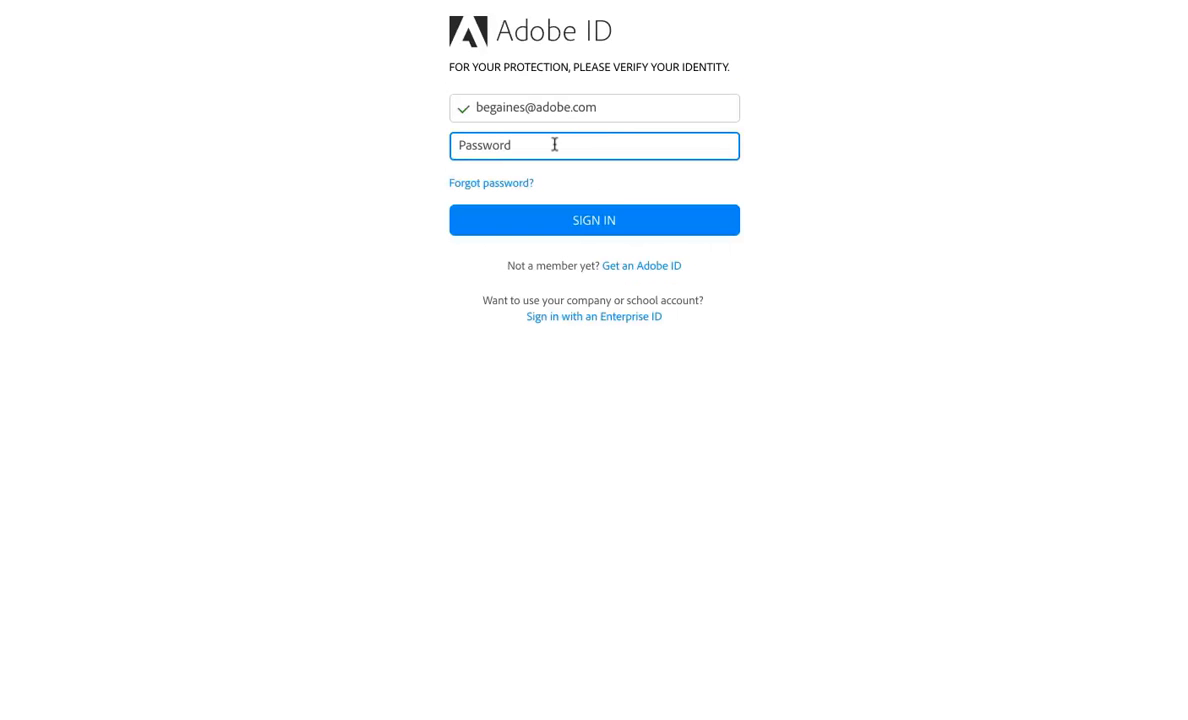
pyautogui.write('••••••••')
pyautogui.press('Return')
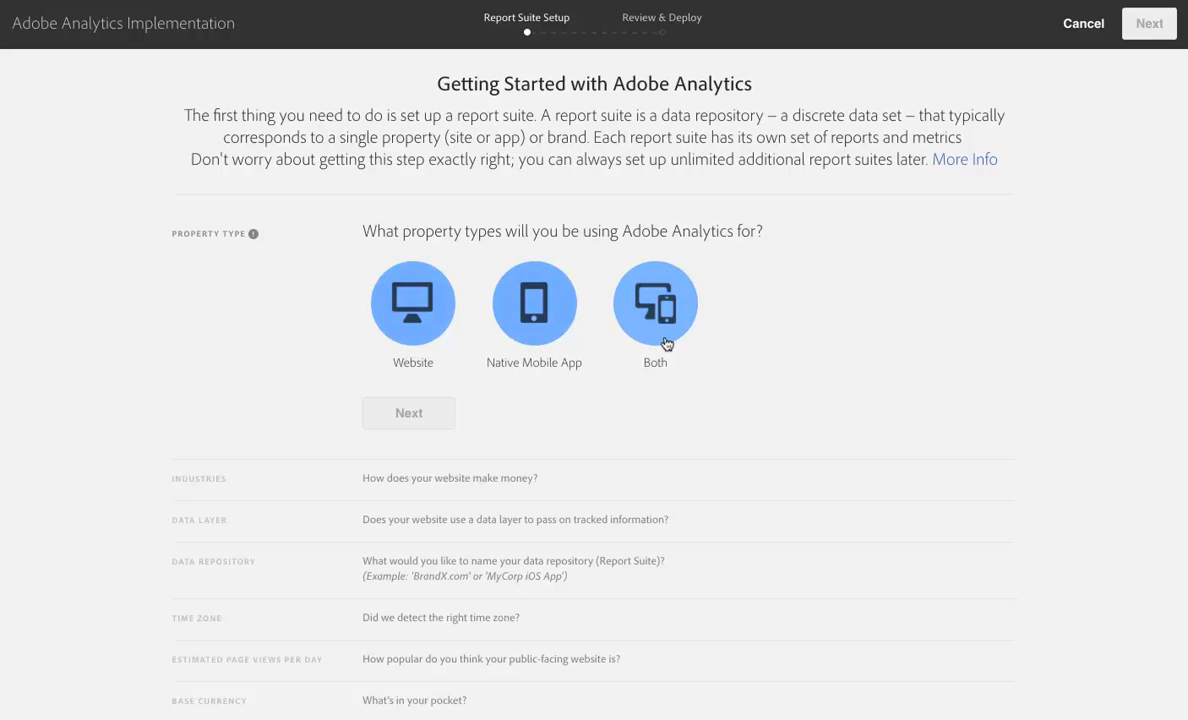
# Step: Define the property as a Website that makes money from Products, answering the data layer question with "I have no idea"
pyautogui.click(412, 331)
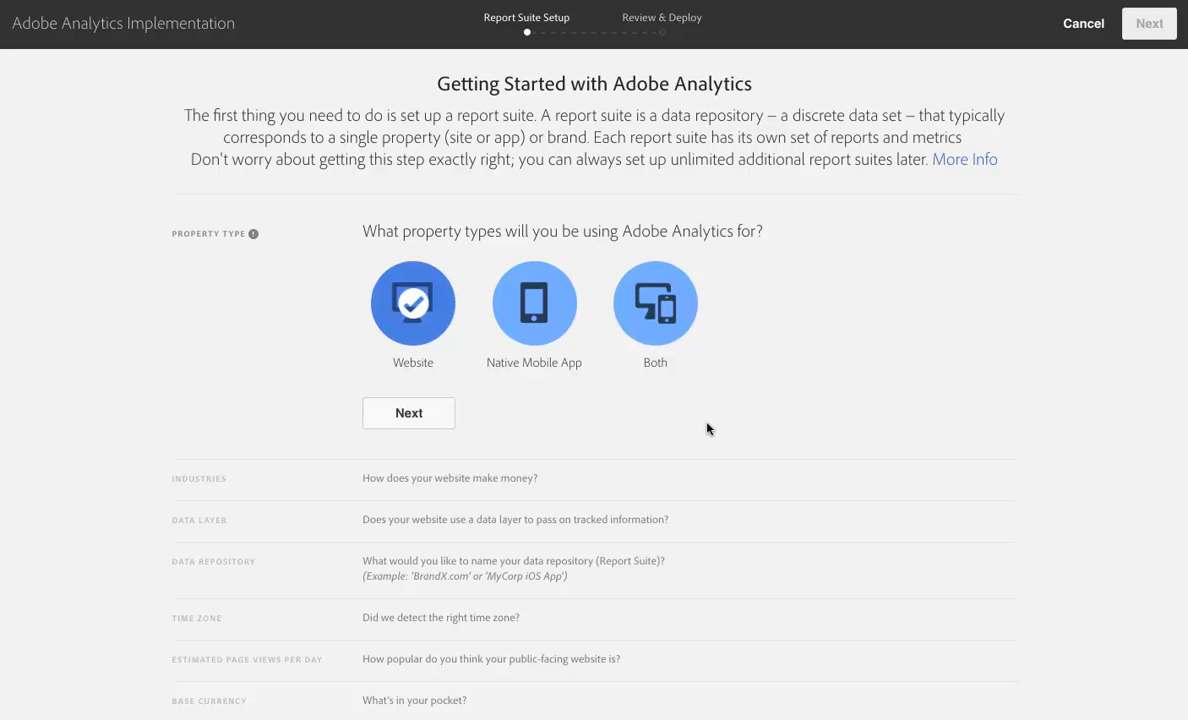
pyautogui.click(411, 421)
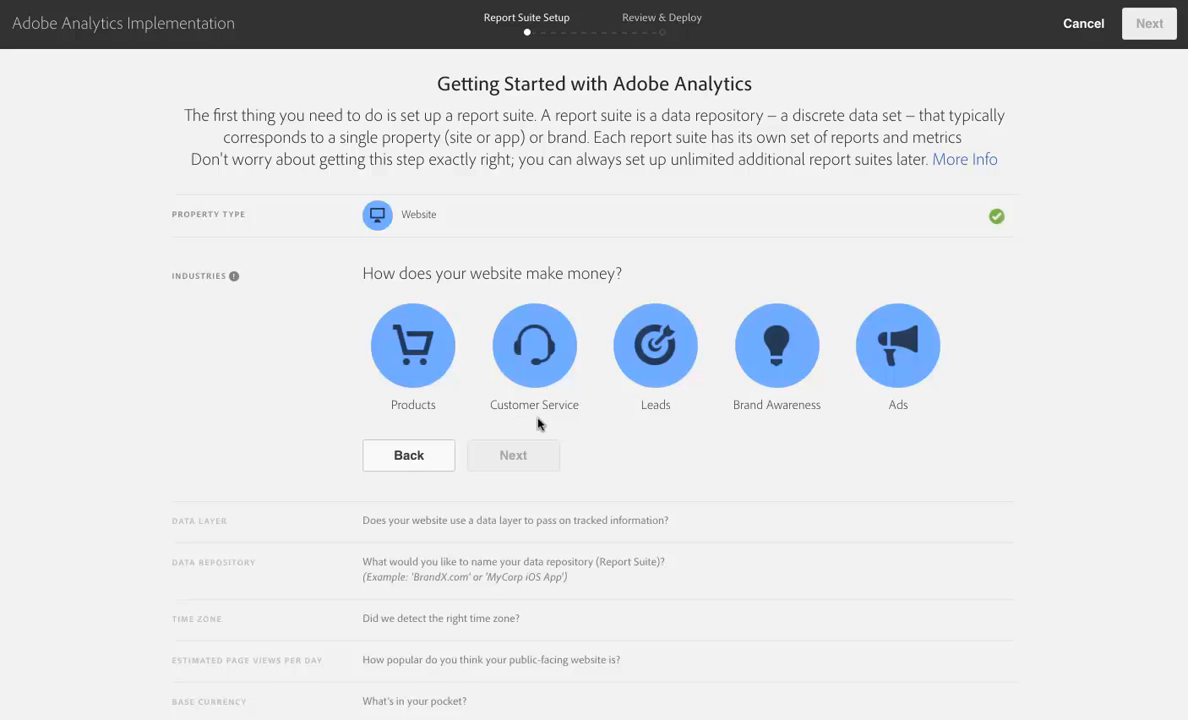
pyautogui.click(423, 363)
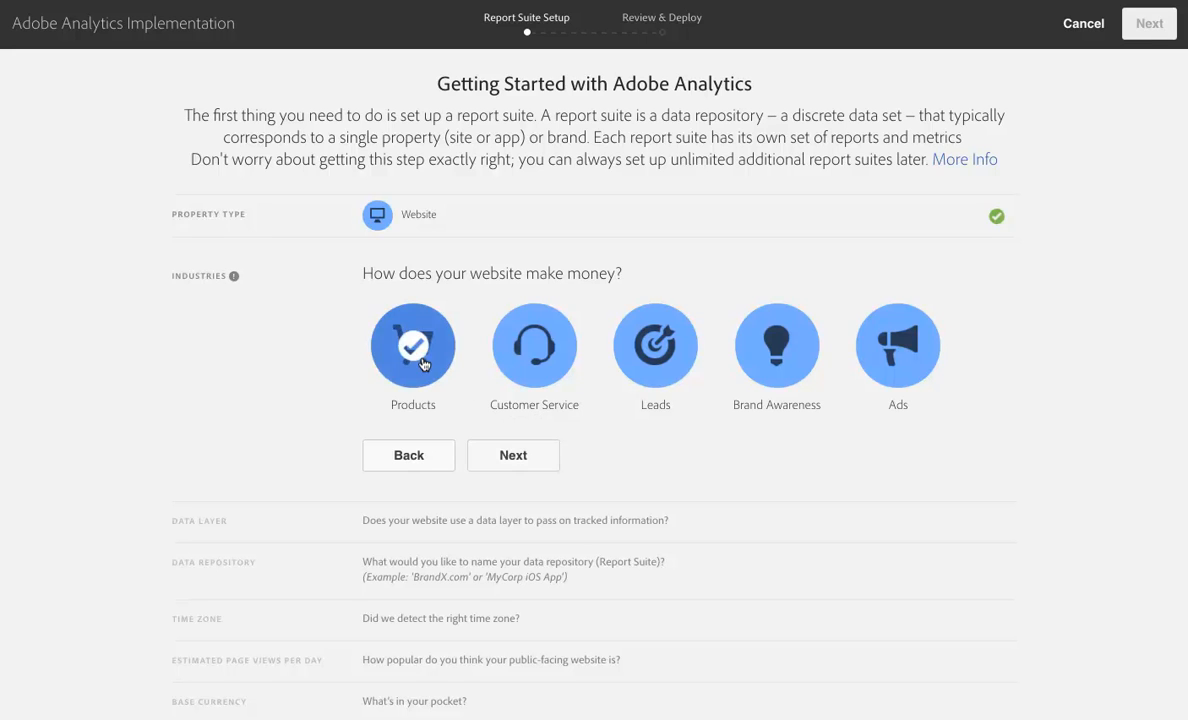
pyautogui.click(521, 468)
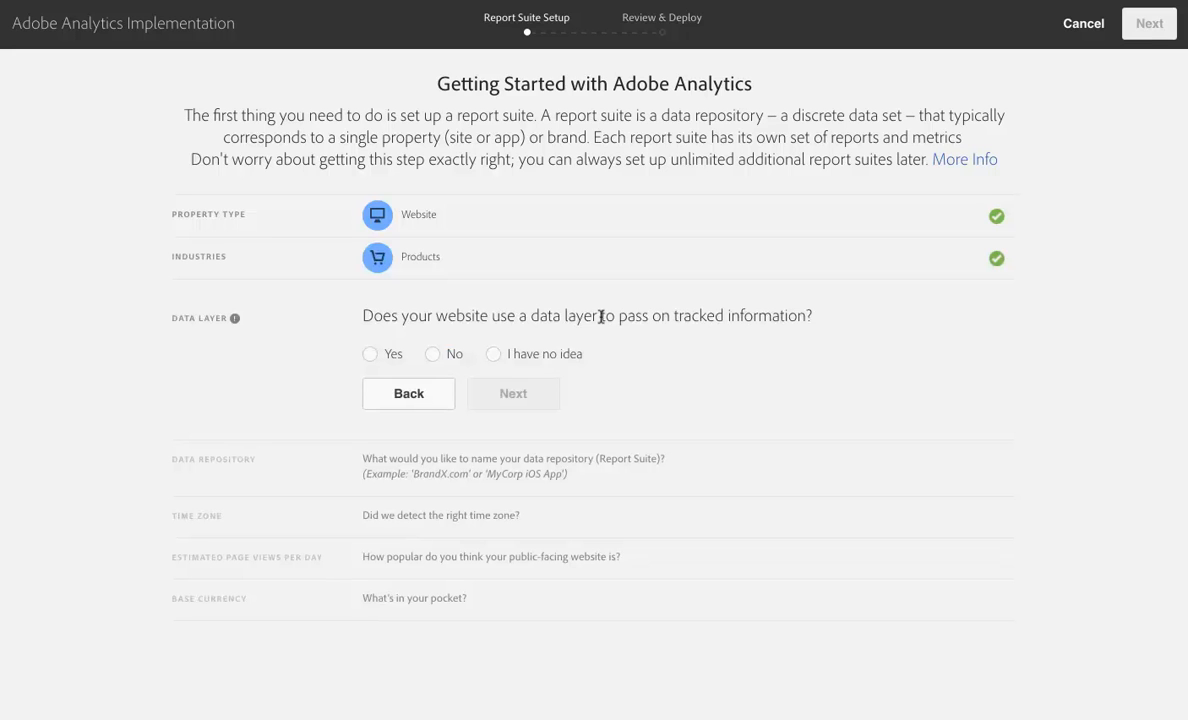
pyautogui.click(493, 355)
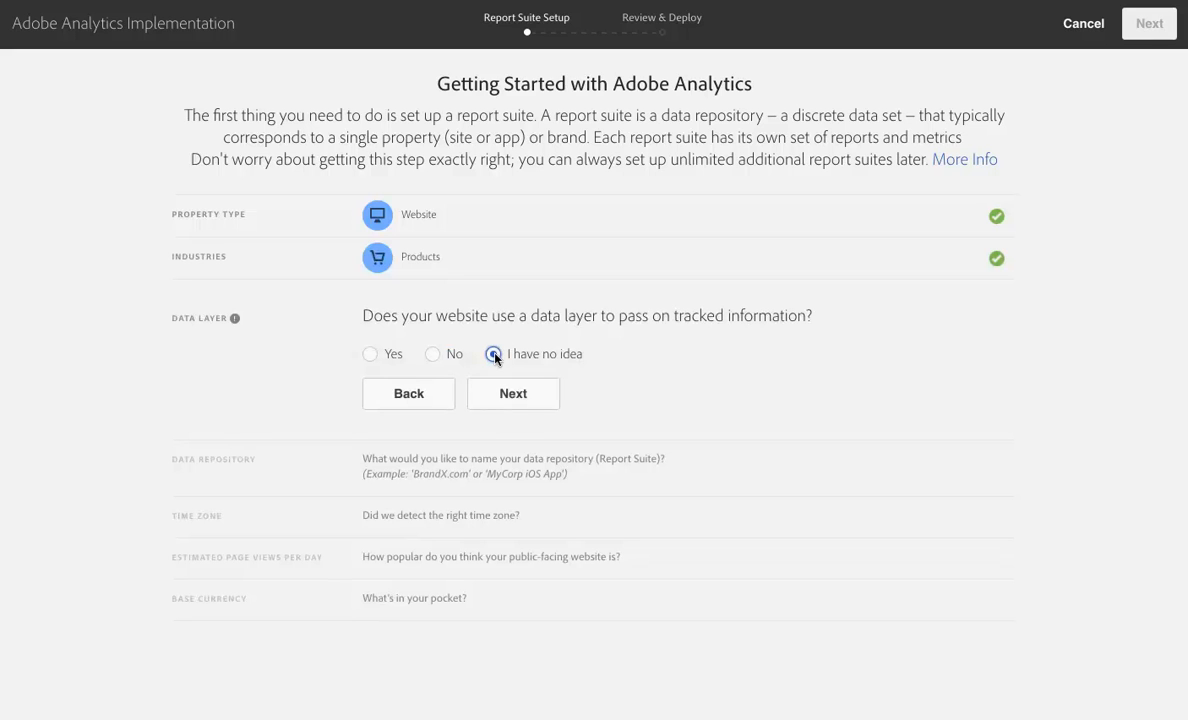
pyautogui.click(521, 404)
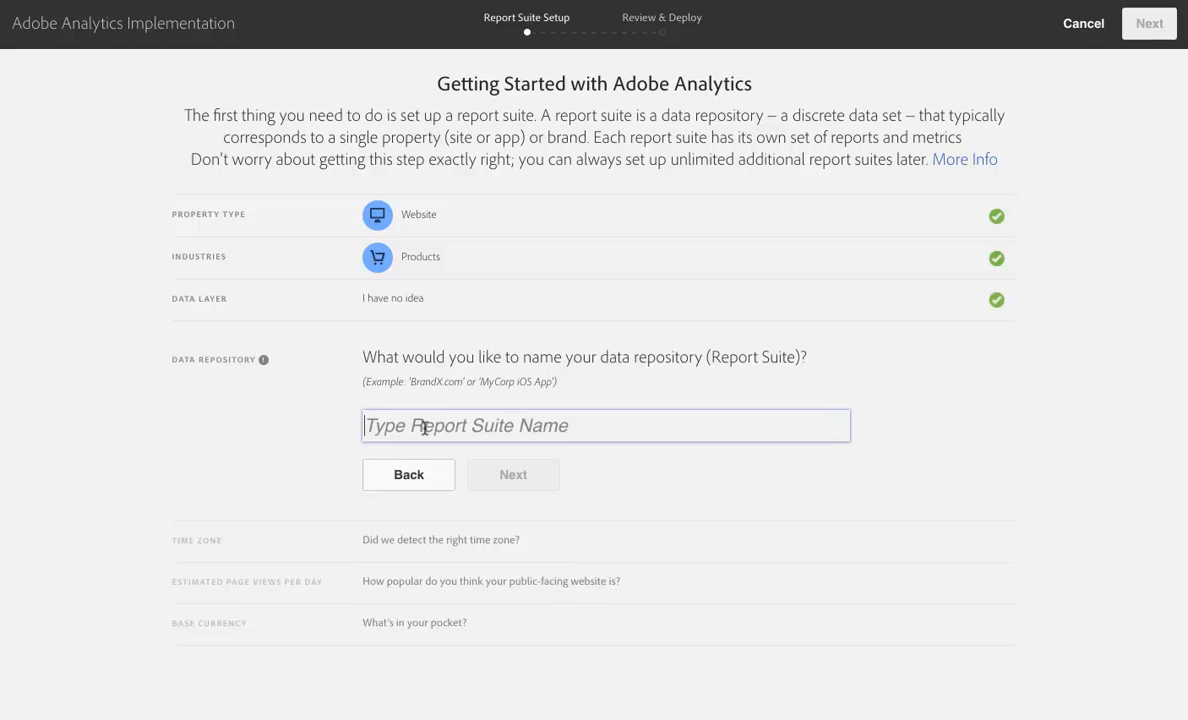
# Step: Enter the site owner's personal .com domain as the report suite name
pyautogui.write('benjaminga')
pyautogui.press('BackSpace')
pyautogui.press('BackSpace')
pyautogui.press('BackSpace')
pyautogui.press('BackSpace')
pyautogui.press('BackSpace')
pyautogui.press('BackSpace')
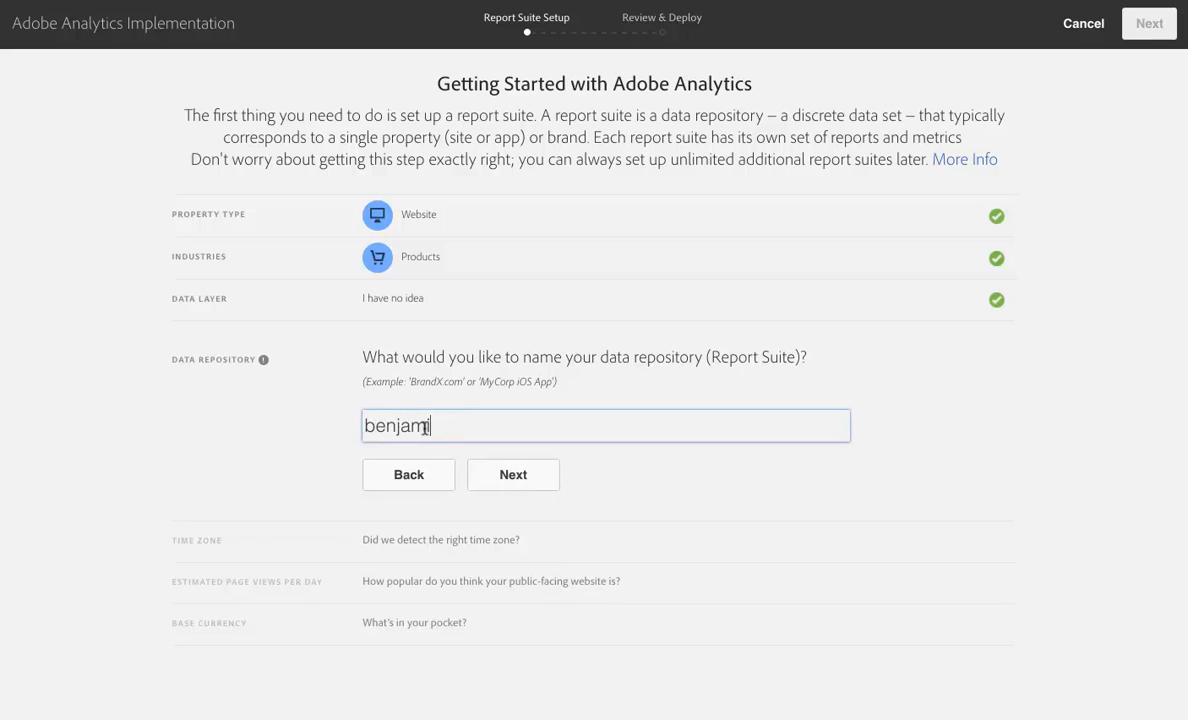
pyautogui.press('BackSpace')
pyautogui.write('gaines.com')
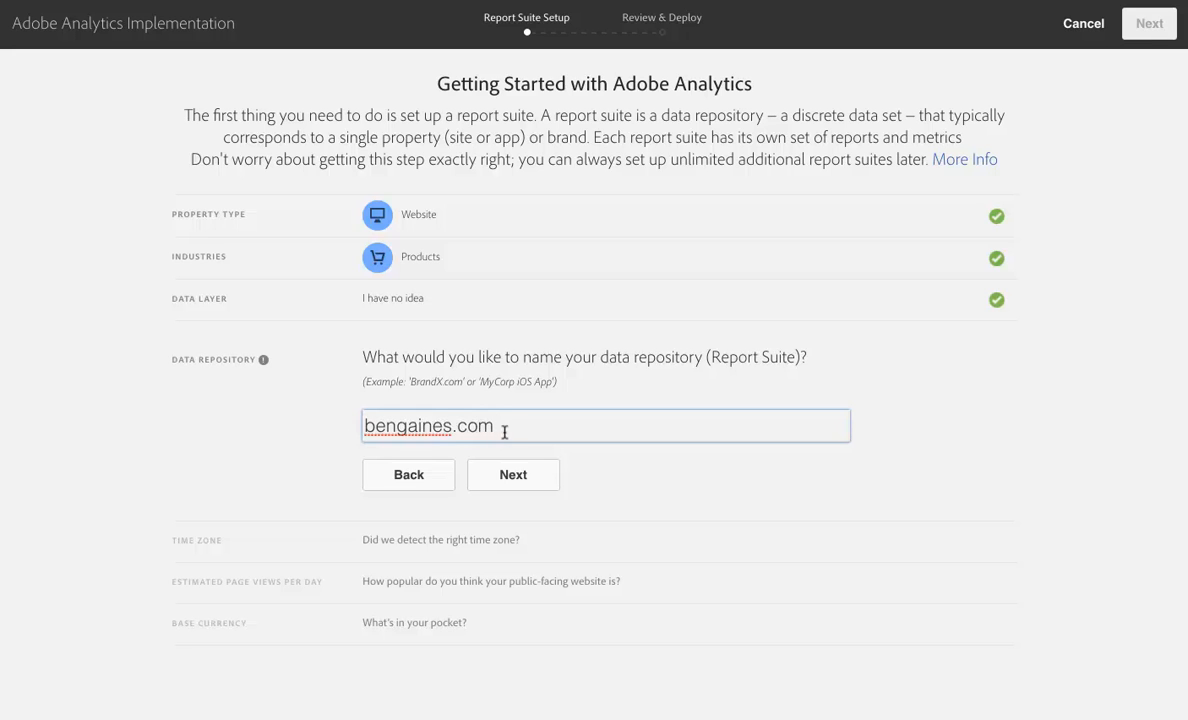
pyautogui.write(' (produ')
# Step: Append "dev" without parentheses after the domain in the report suite name and accept the name
pyautogui.press('BackSpace')
pyautogui.press('BackSpace')
pyautogui.press('BackSpace')
pyautogui.press('BackSpace')
pyautogui.press('BackSpace')
pyautogui.write('dev)')
pyautogui.click(505, 426)
pyautogui.press('BackSpace')
pyautogui.click(593, 423)
pyautogui.press('BackSpace')
pyautogui.click(597, 472)
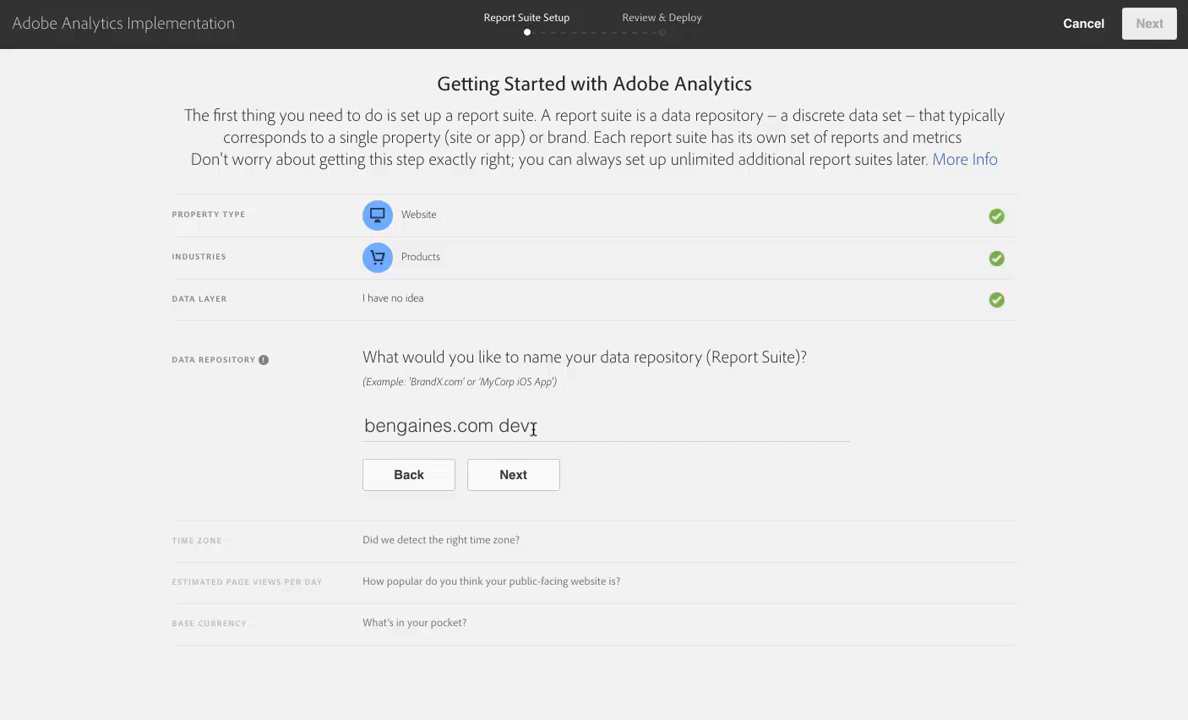
pyautogui.click(519, 483)
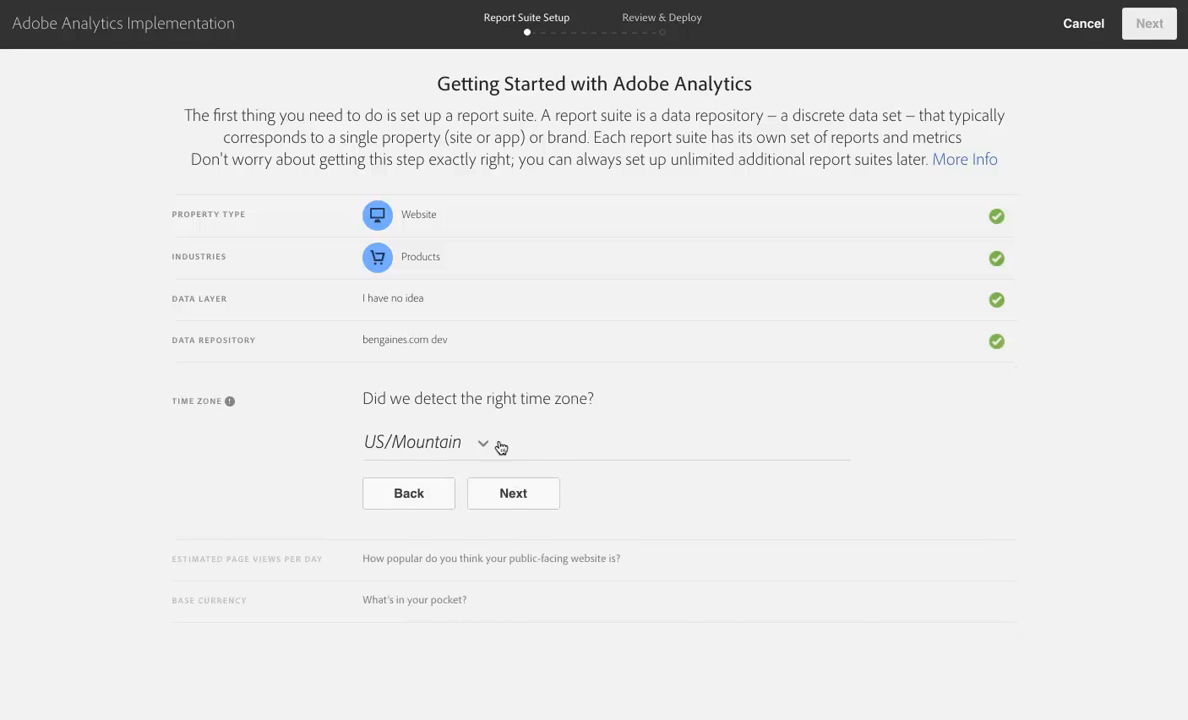
# Step: Accept US/Mountain as the time zone and set the estimated traffic to 100,000 - 10,000,000 page views per day
pyautogui.click(520, 496)
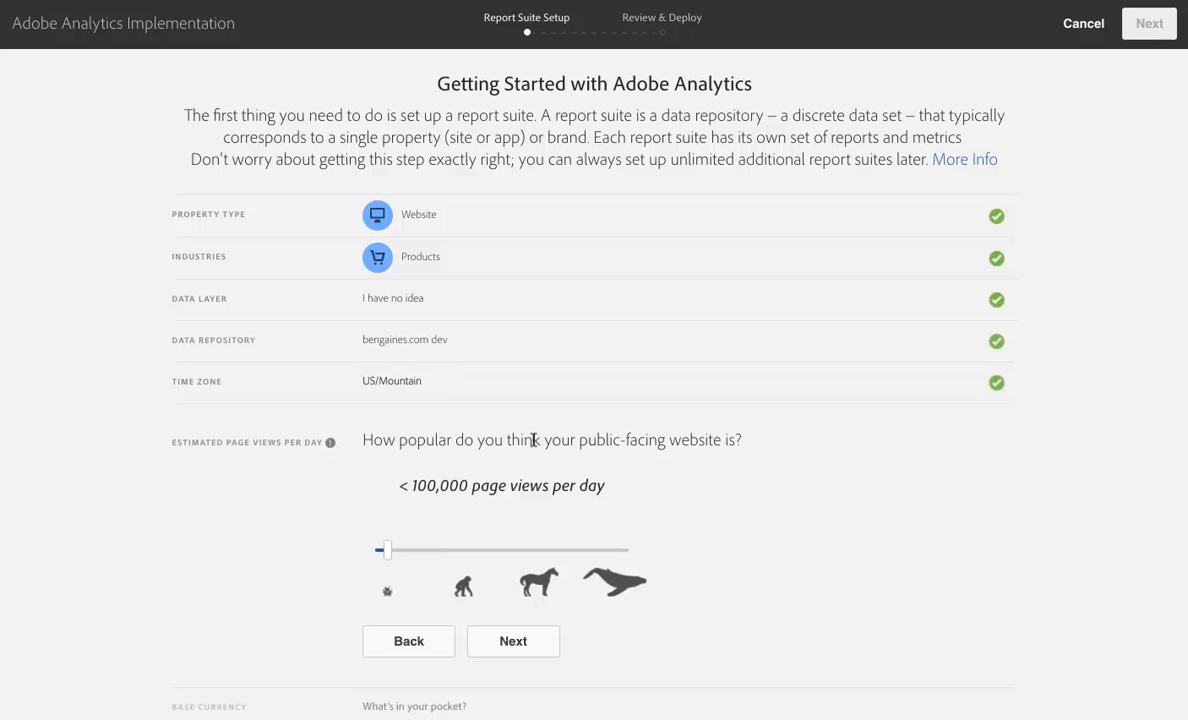
pyautogui.moveTo(387, 550); pyautogui.dragTo(532, 552)
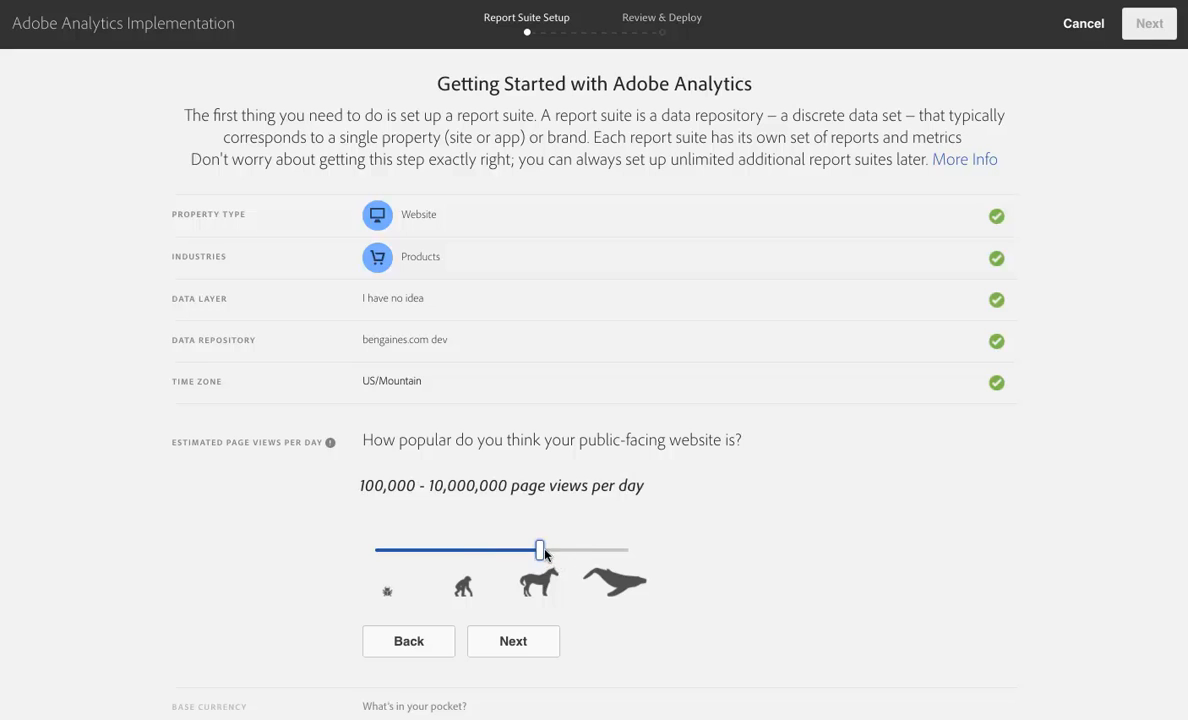
pyautogui.moveTo(540, 556)
pyautogui.moveTo(540, 556)
pyautogui.mouseDown()
pyautogui.moveTo(625, 552)
pyautogui.moveTo(551, 556)
pyautogui.mouseUp()
pyautogui.scroll(-1, 485, 481)
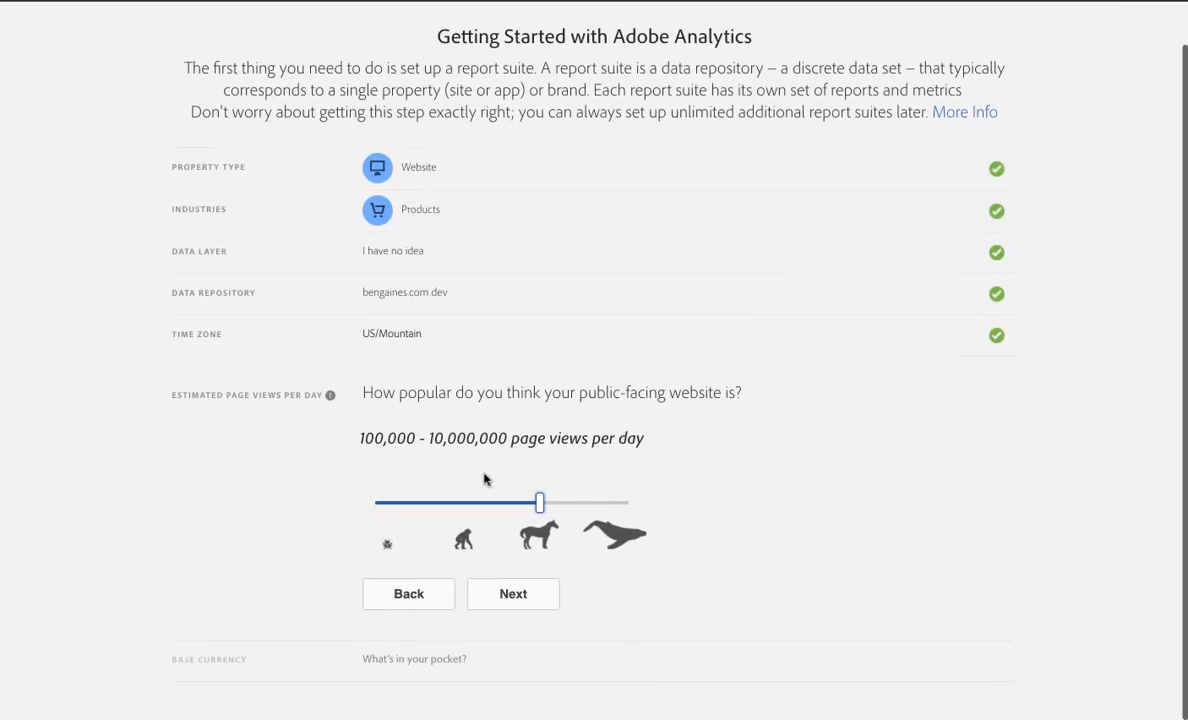
pyautogui.click(515, 603)
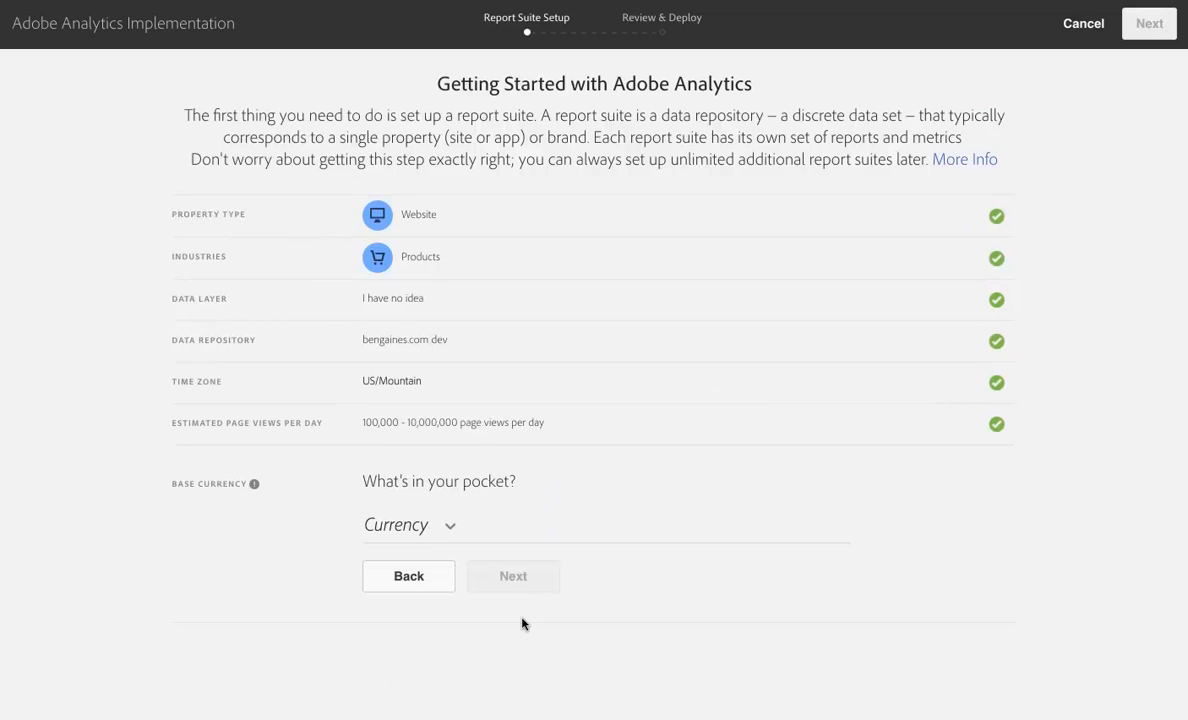
# Step: Set the base currency to United States Dollars and create the report suite with the reviewed settings
pyautogui.click(451, 530)
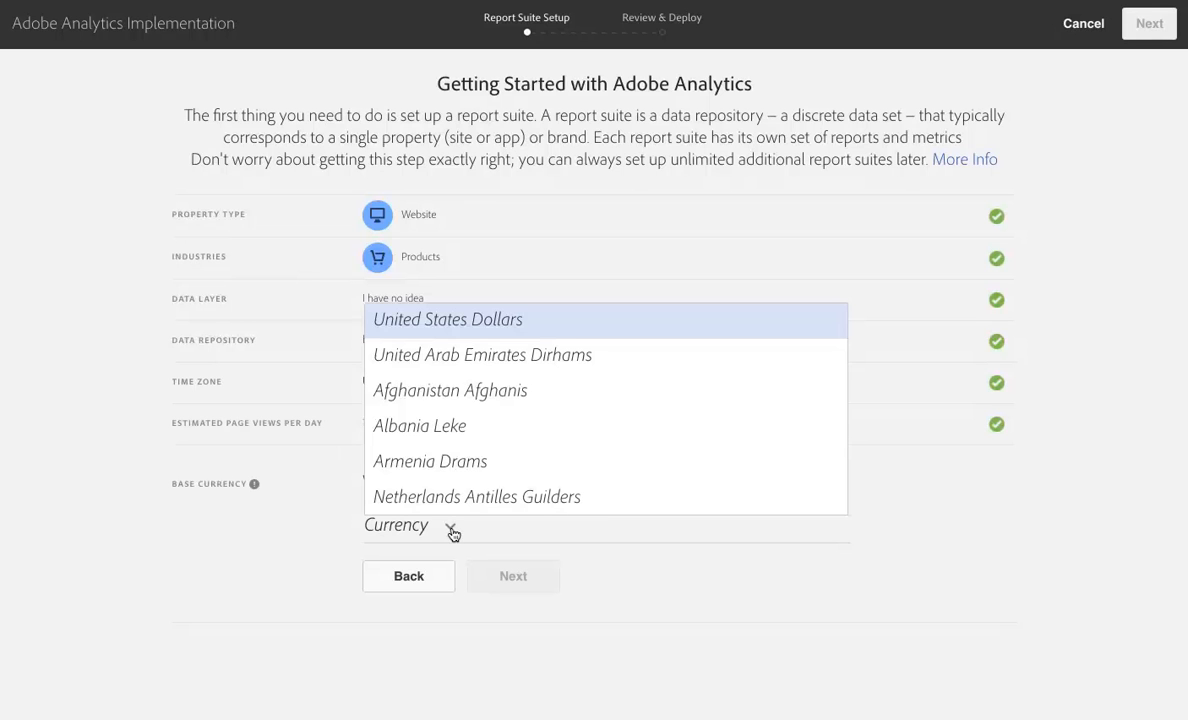
pyautogui.click(477, 333)
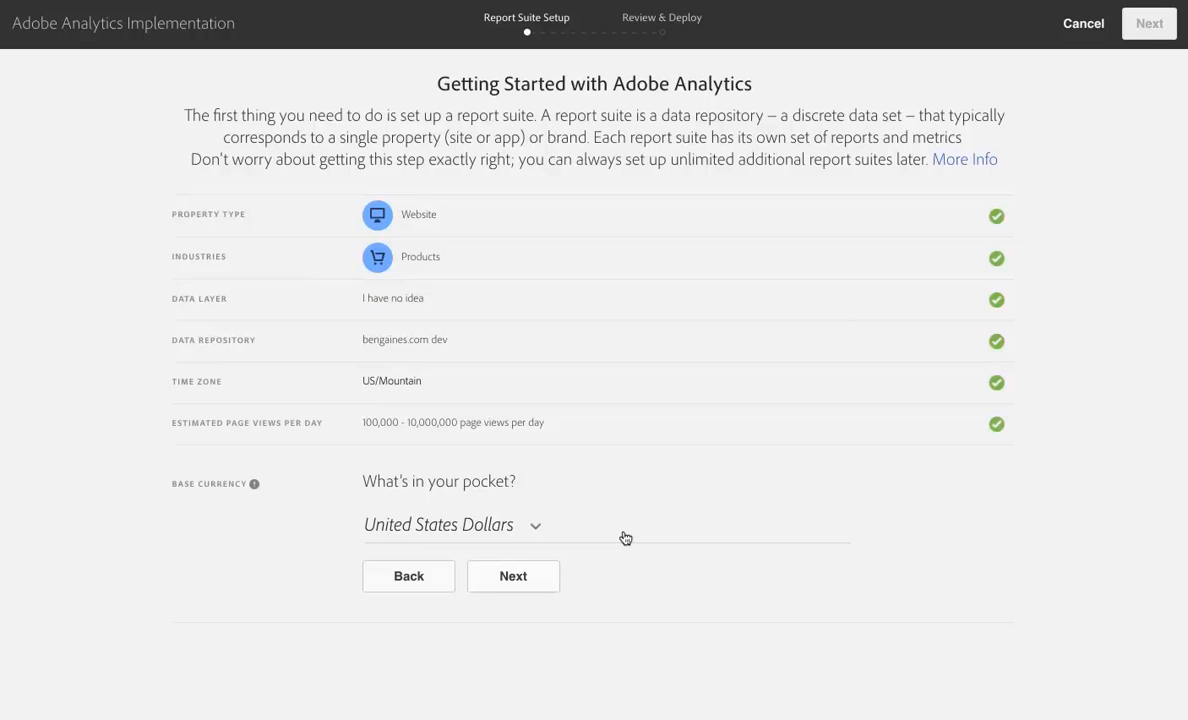
pyautogui.click(512, 585)
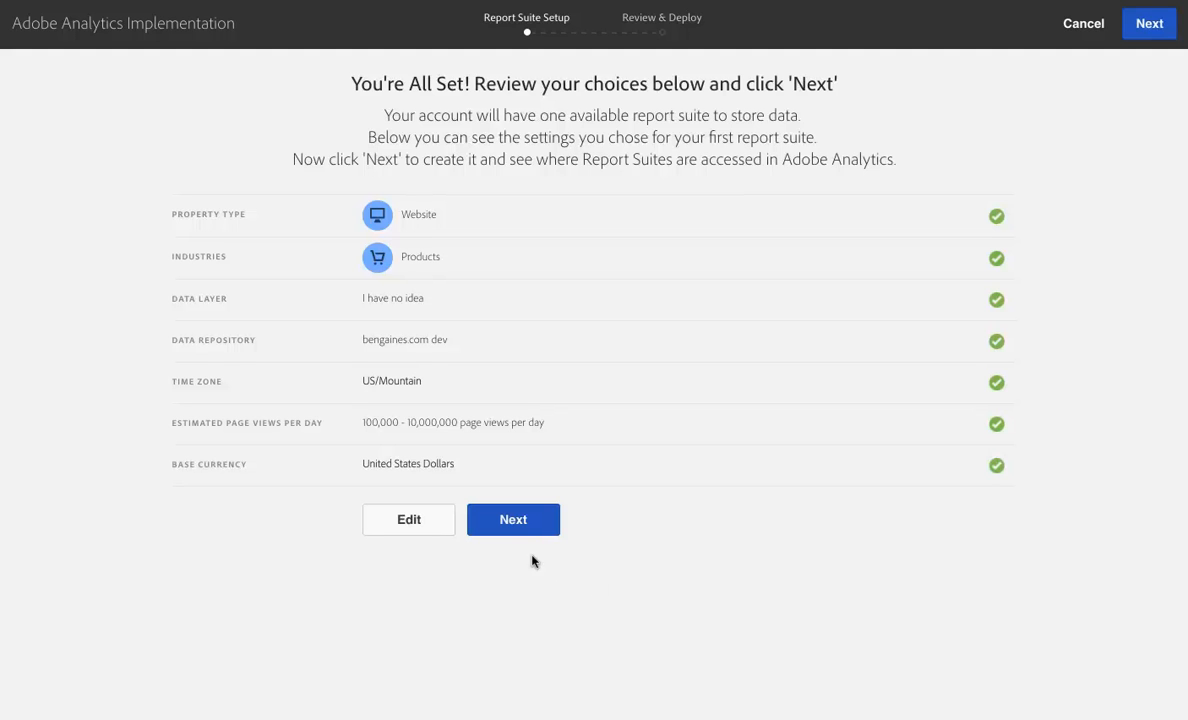
pyautogui.click(513, 522)
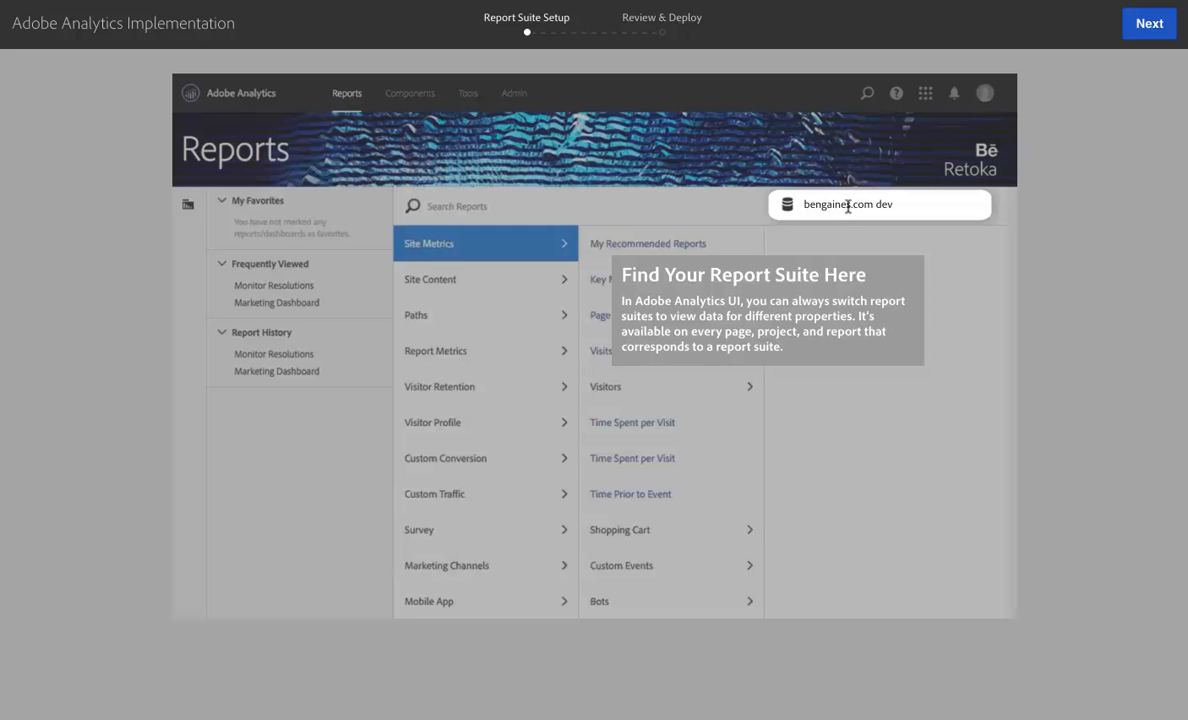
# Step: Download the web and mobile implementation code, and open the DTM deployment's help page on adding Adobe Analytics via DTM
pyautogui.click(1138, 33)
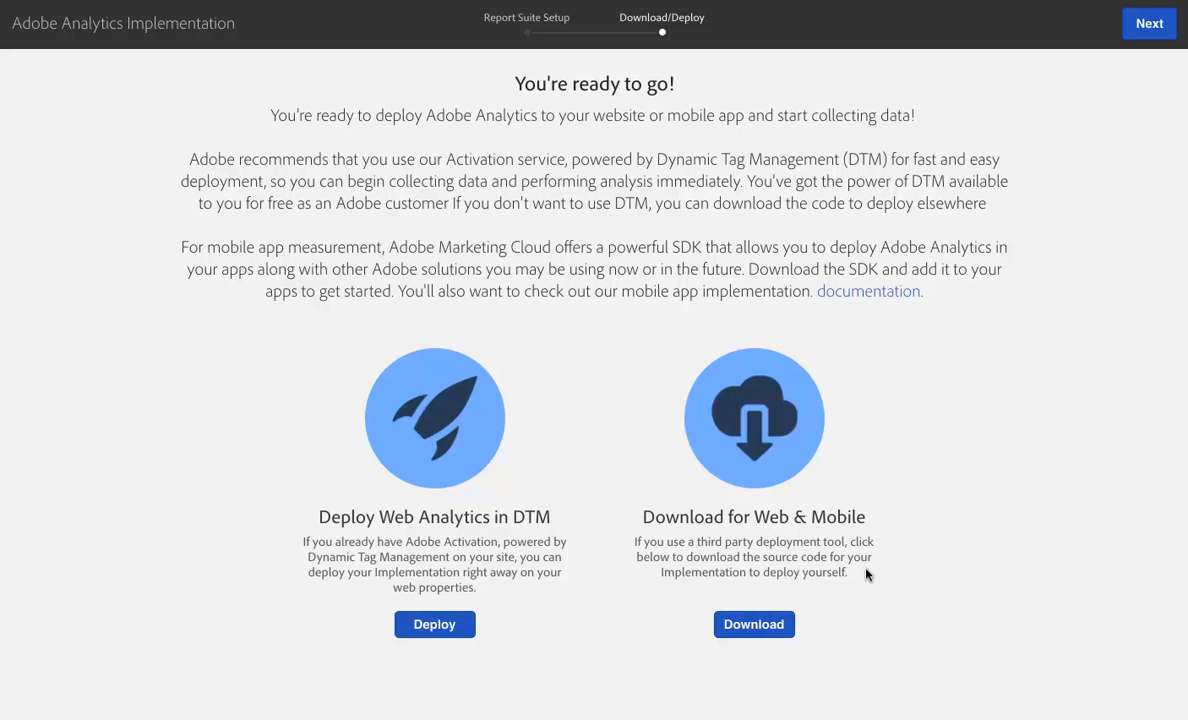
pyautogui.click(755, 626)
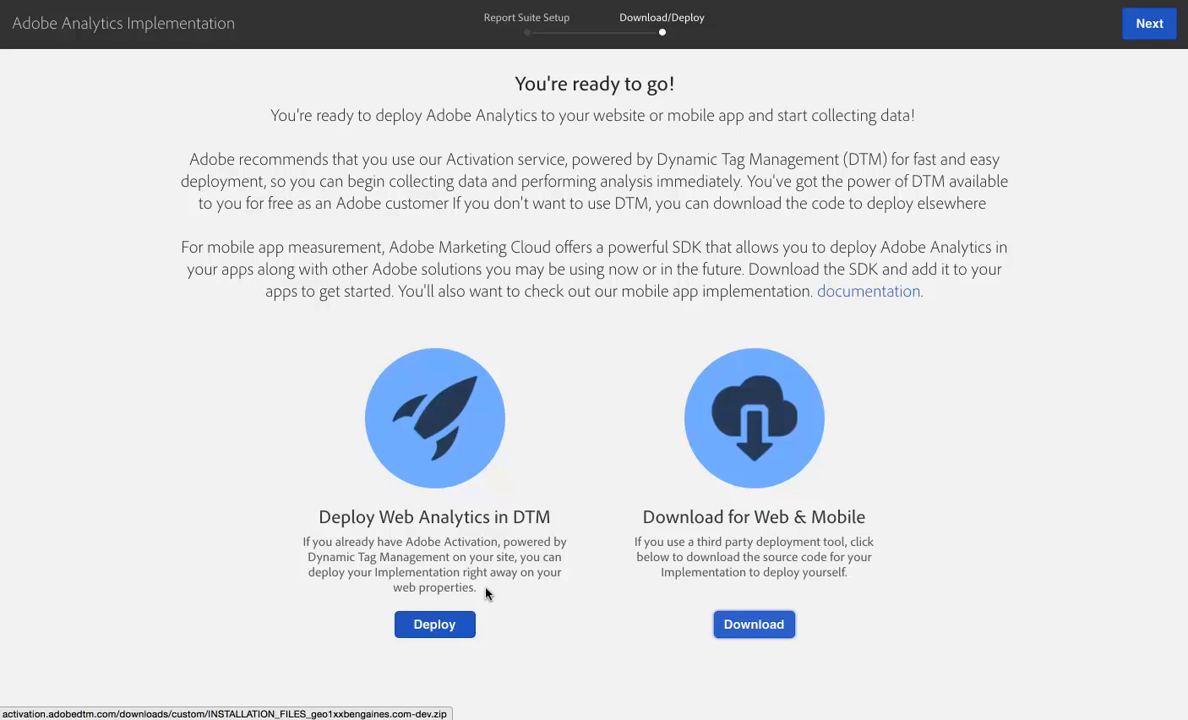
pyautogui.click(437, 628)
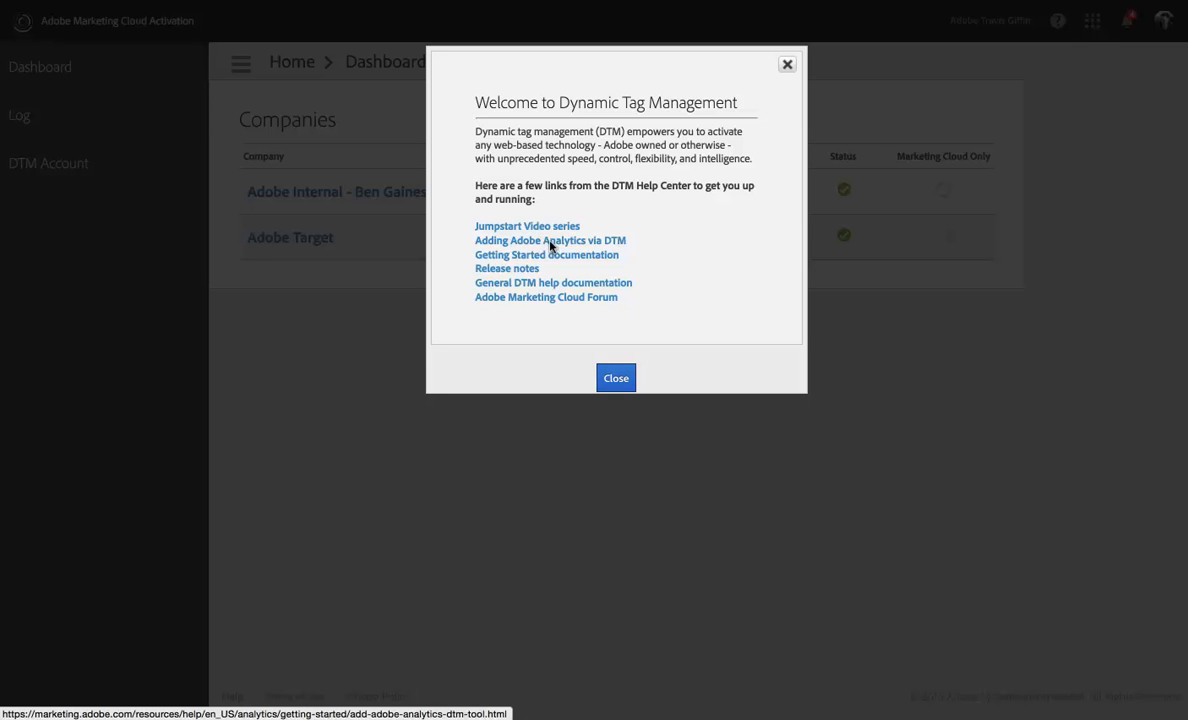
pyautogui.click(550, 242)
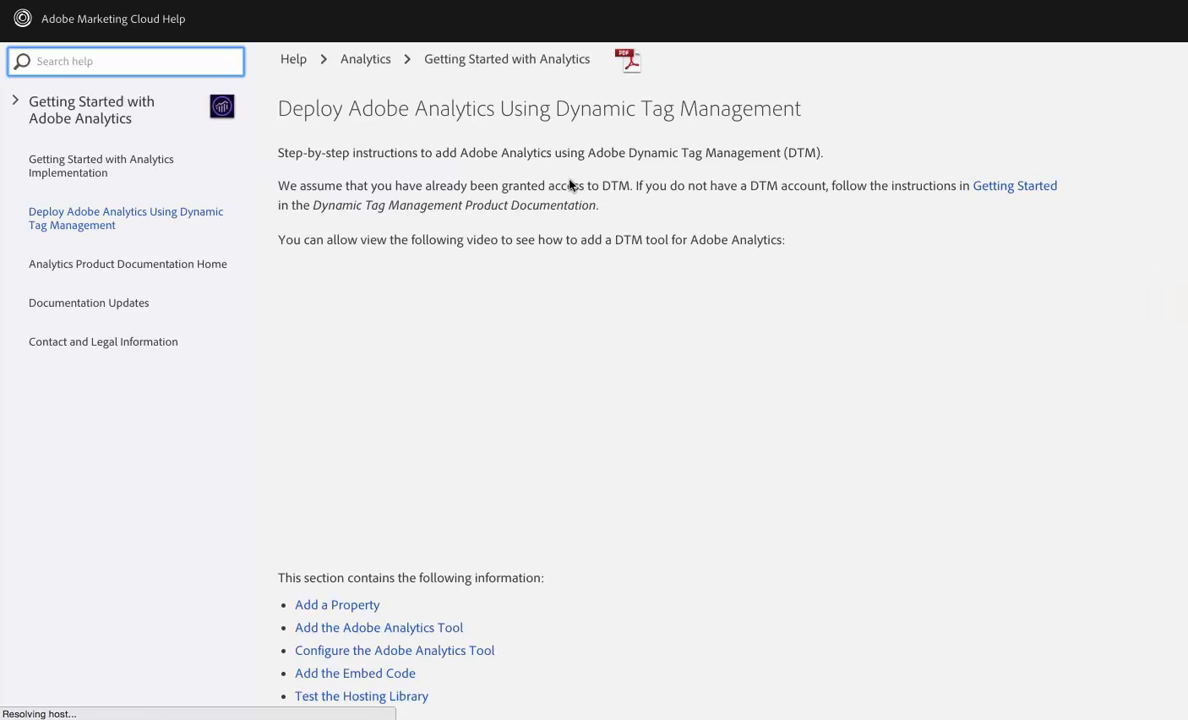